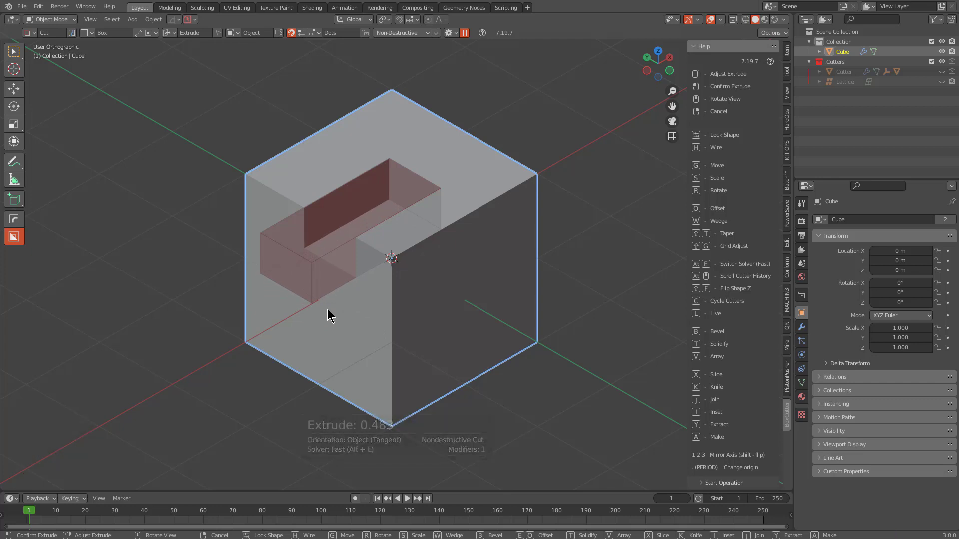
Bevel the box cutter's vertical corners to a width of about 0.352 and enable the Q bevel on its inner face
key(b)
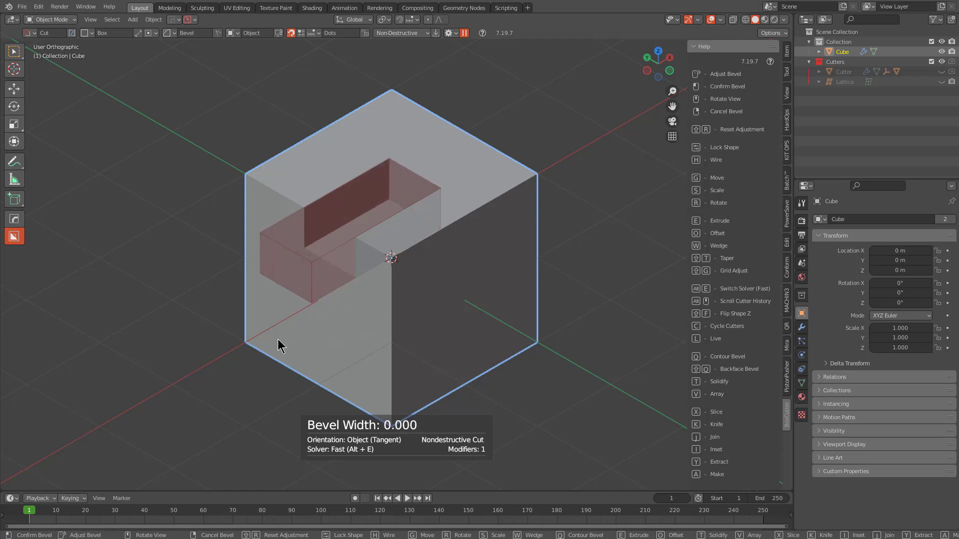
scroll(337, 323, down, 7)
scroll(305, 325, up, 6)
scroll(225, 343, down, 6)
scroll(234, 338, up, 6)
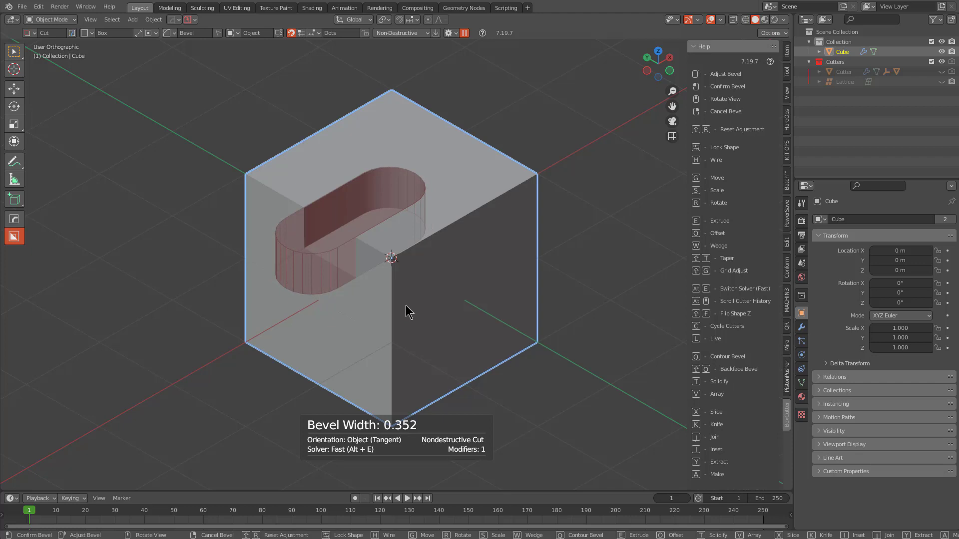
key(q)
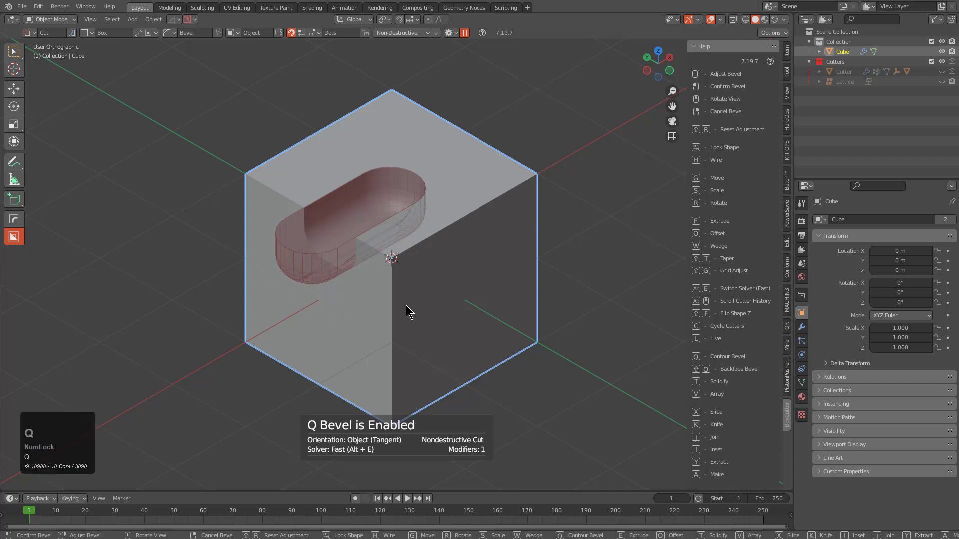
Lock the cutter shape and set its main bevel width to about 0.39 m and its 2nd bevel width to about 0.20 m
key(Tab)
scroll(429, 235, up, 2)
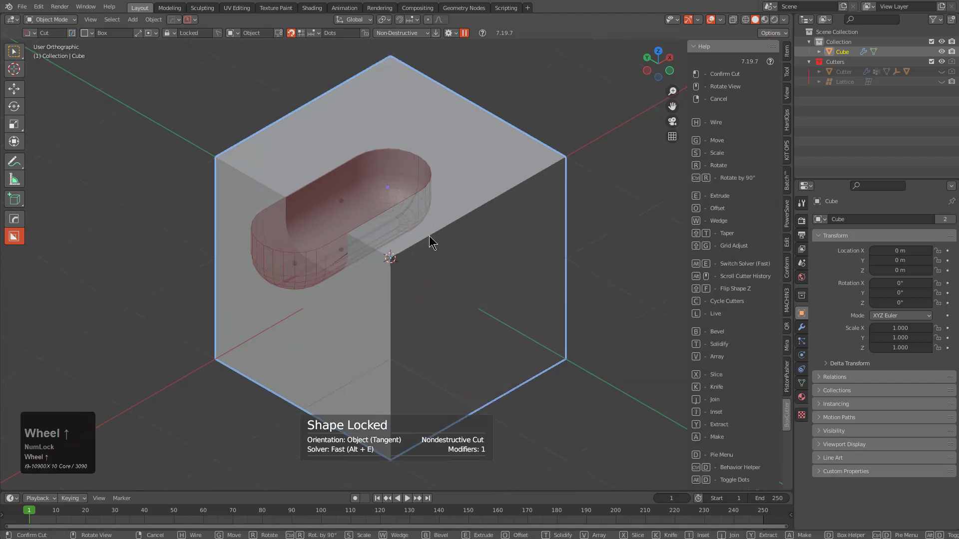
middle_drag(338, 217, 346, 246)
scroll(373, 235, up, 4)
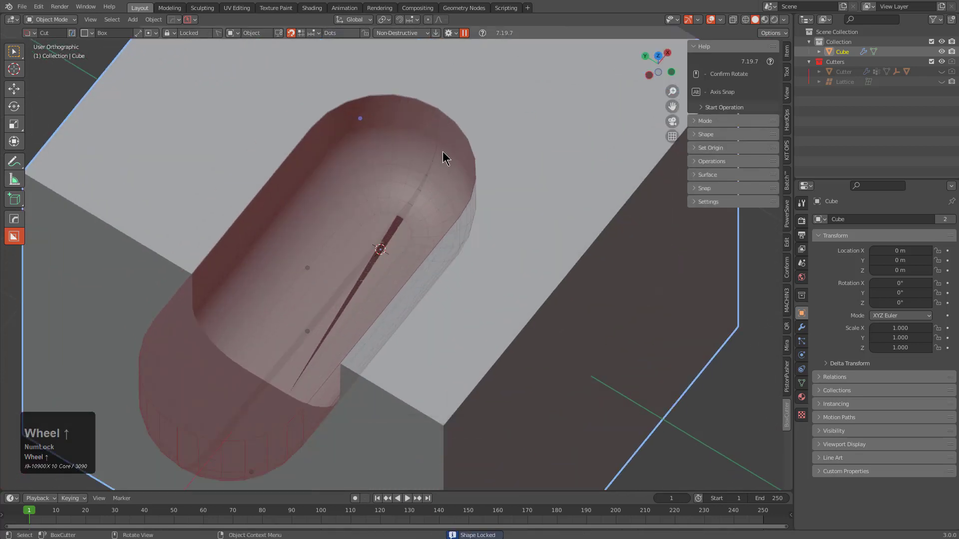
key(d)
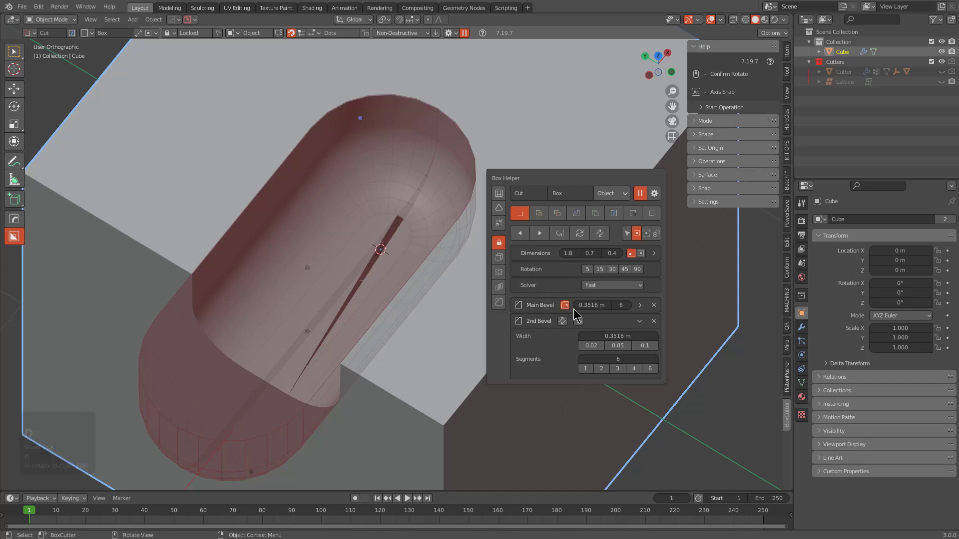
shift+drag(592, 305, 606, 305)
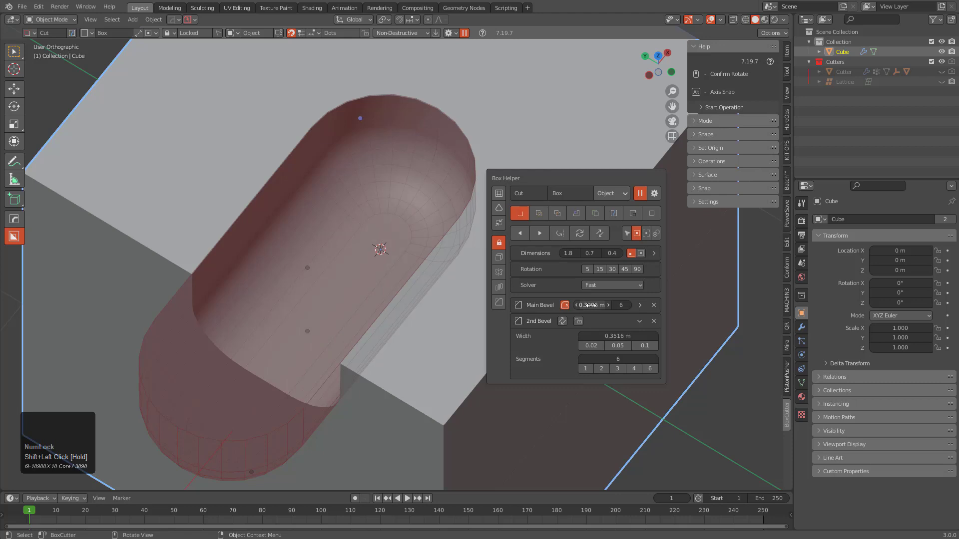
drag(618, 337, 561, 336)
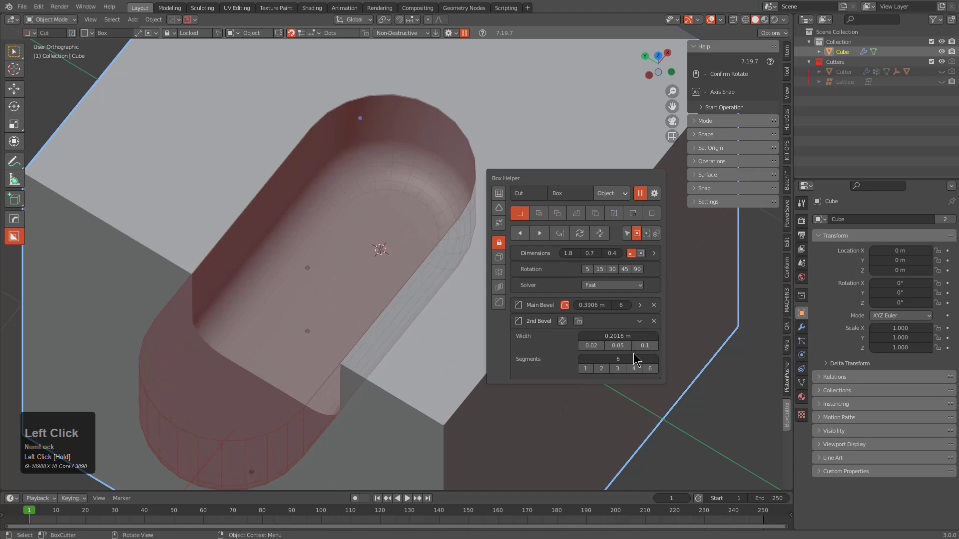
Compare the 2nd bevel with 1 and 6 segments, finish with 1 segment, and collapse its settings
click(586, 370)
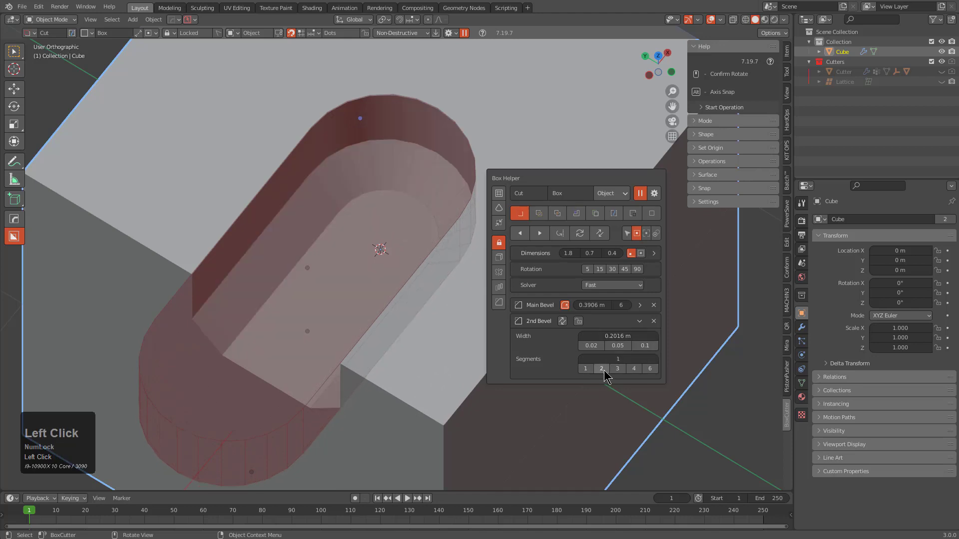
click(647, 370)
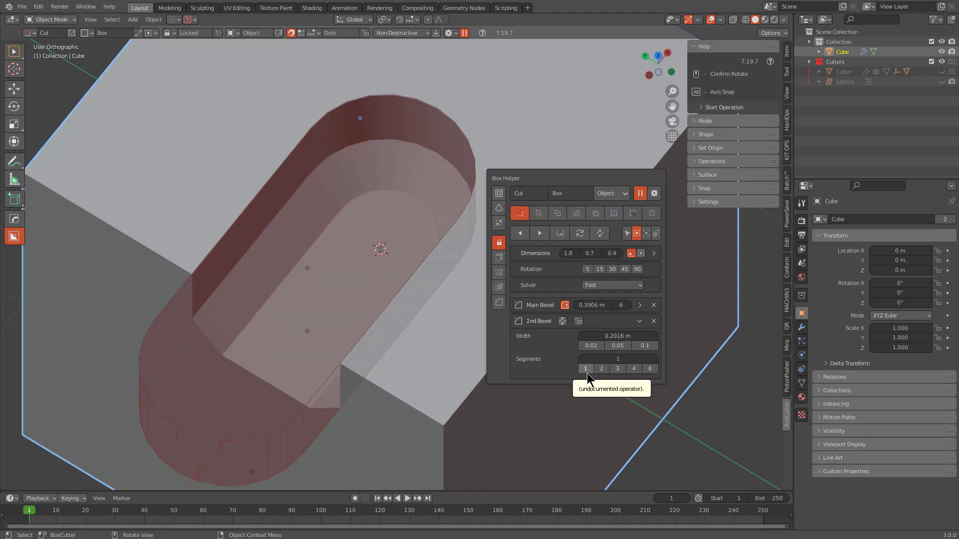
click(649, 371)
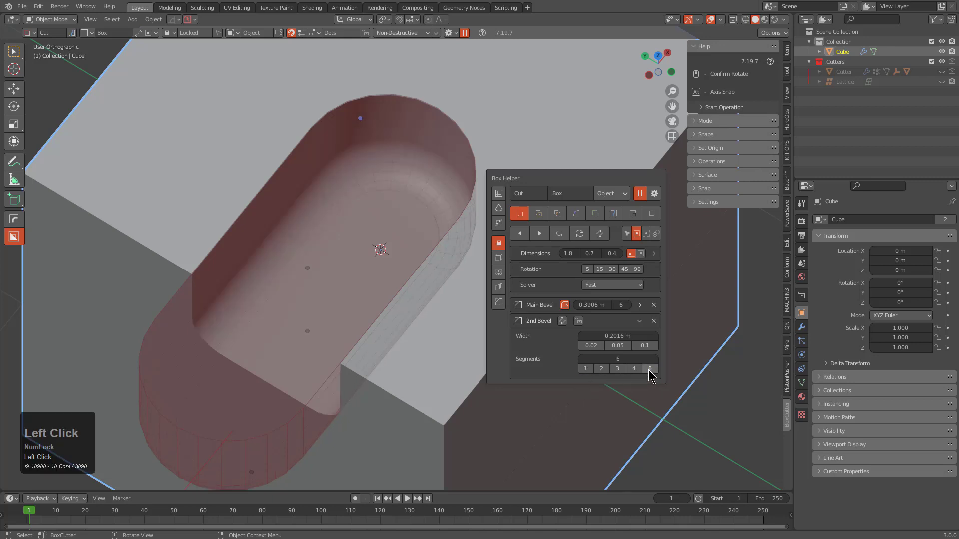
click(587, 369)
click(562, 326)
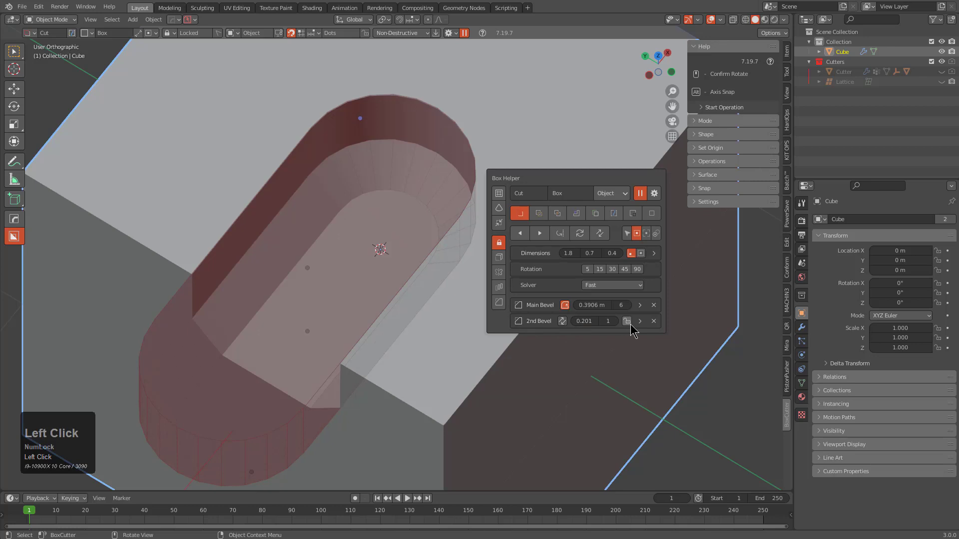
Try a larger 2nd bevel width of about 0.63, reduce it to about 0.163, and apply the cut to the cube
click(627, 322)
shift+drag(588, 327, 674, 328)
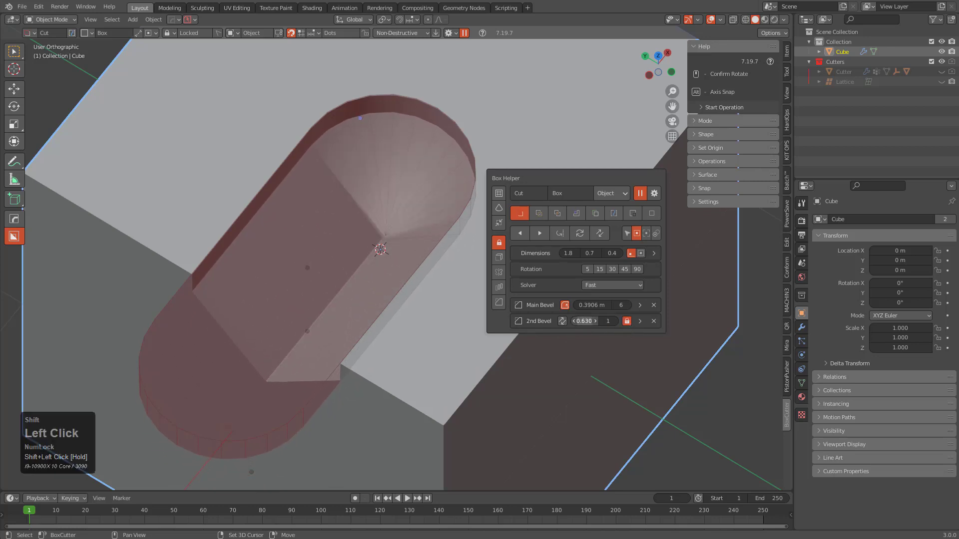
shift+drag(585, 321, 508, 321)
click(628, 323)
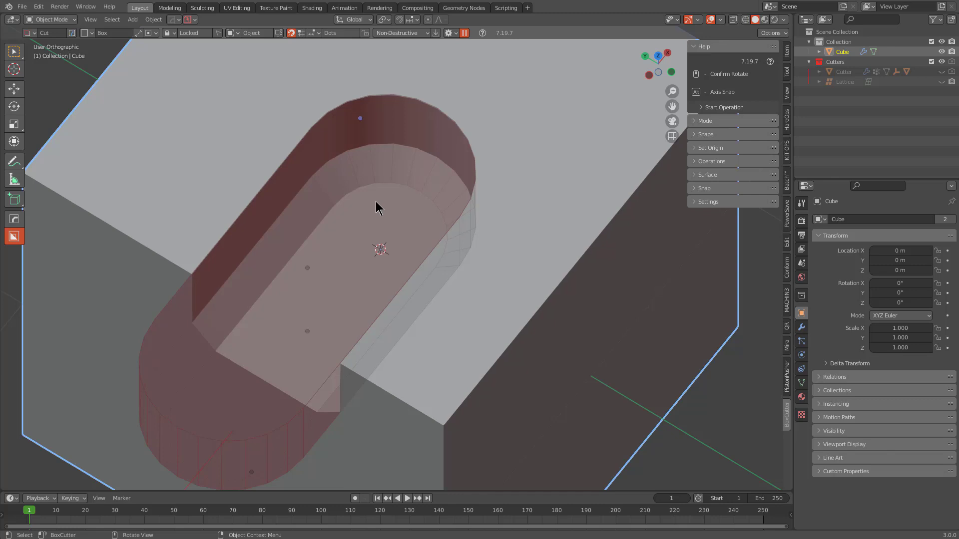
click(407, 206)
scroll(400, 208, down, 1)
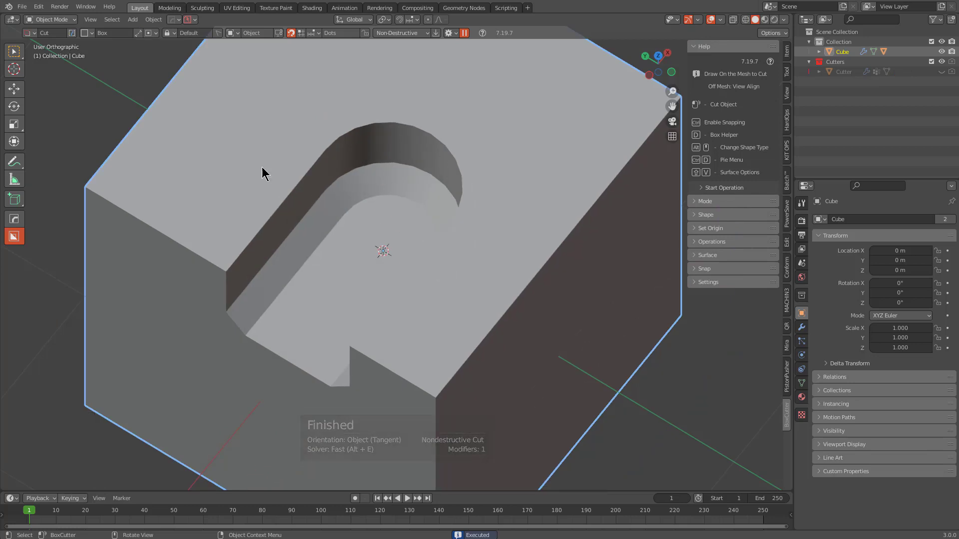
Cut a second beveled box pocket beside the first slot on the cube's top face, extruded about 0.52 deep
mouse_move(207, 91)
mouse_down()
mouse_move(155, 255)
mouse_move(156, 315)
mouse_up()
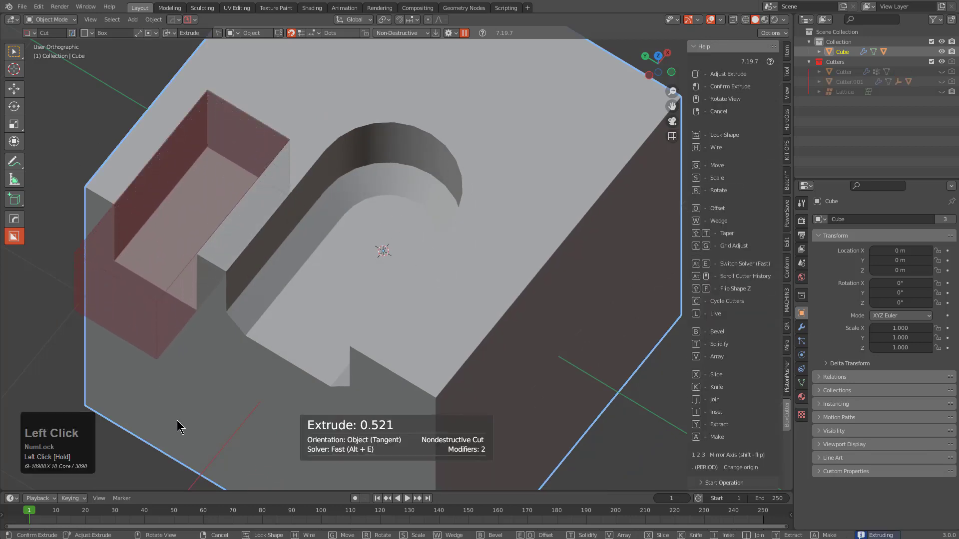
key(b)
click(212, 411)
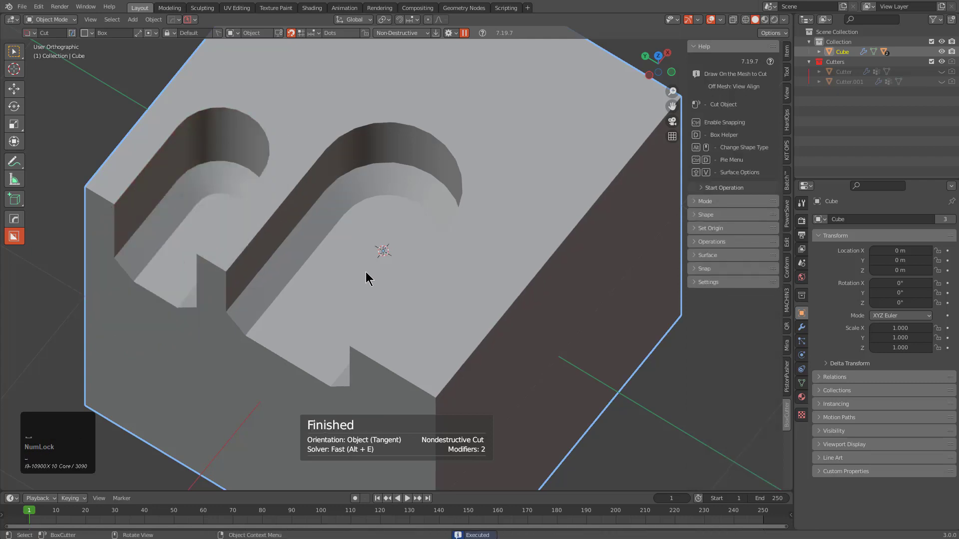
Cut a beveled box pocket over the top face's near edge, extruded about 0.48 deep with a bevel width of about 0.242
shift+middle_drag(433, 307, 383, 277)
drag(346, 292, 579, 362)
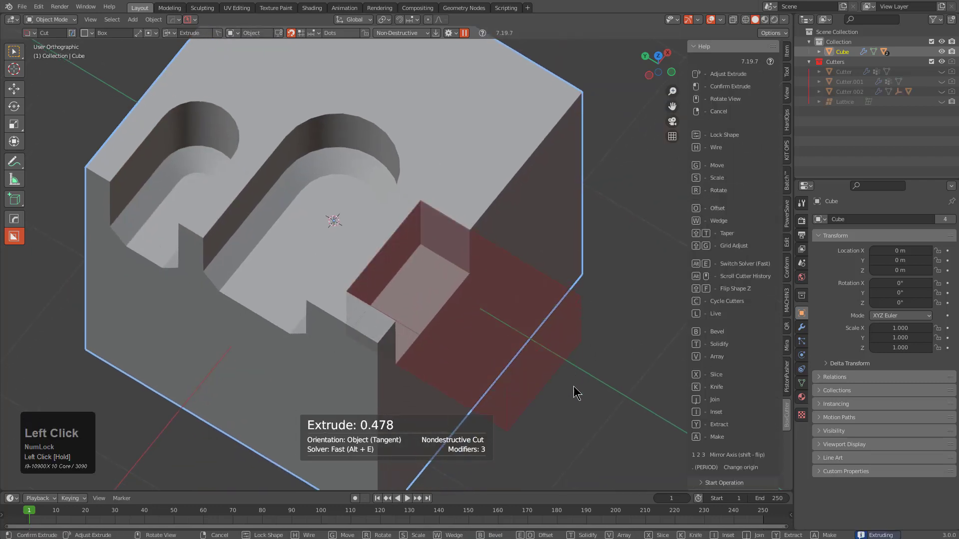
key(b)
click(581, 398)
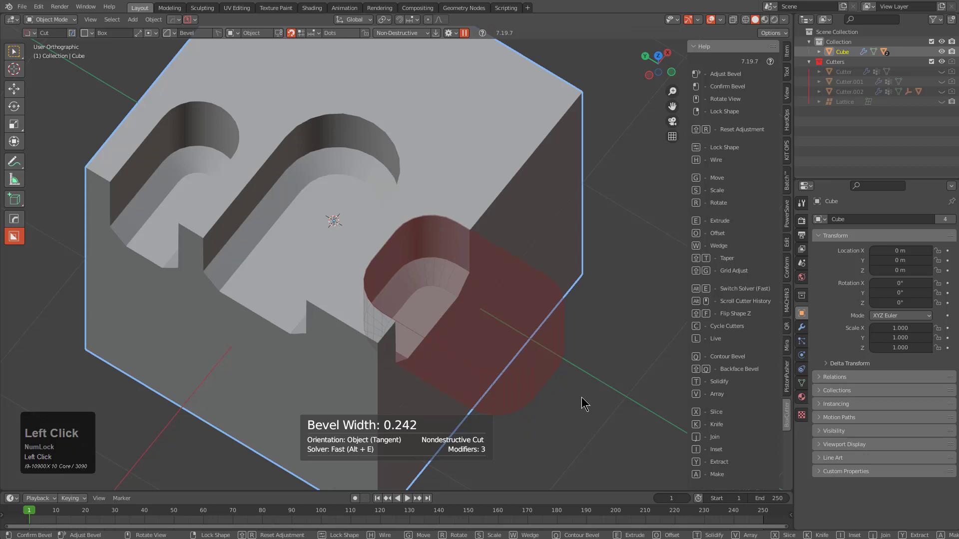
Cut a rounded box pocket over the same edge near the far corner, with the Q bevel disabled
drag(421, 172, 642, 181)
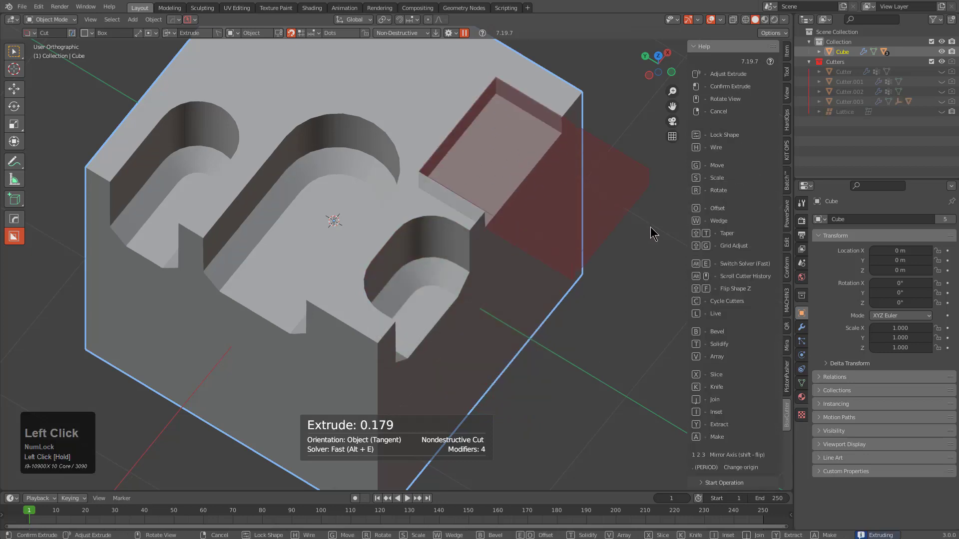
key(b)
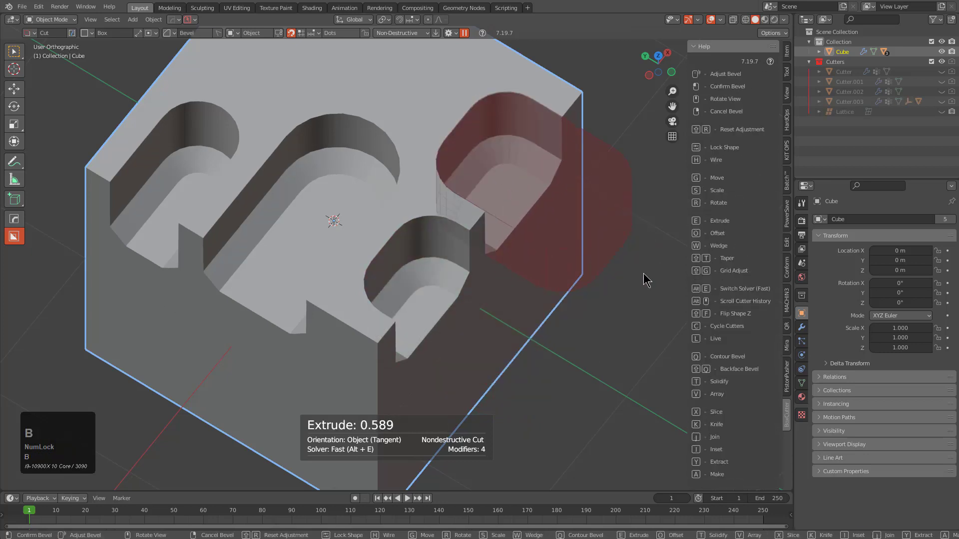
key(Tab)
key(d)
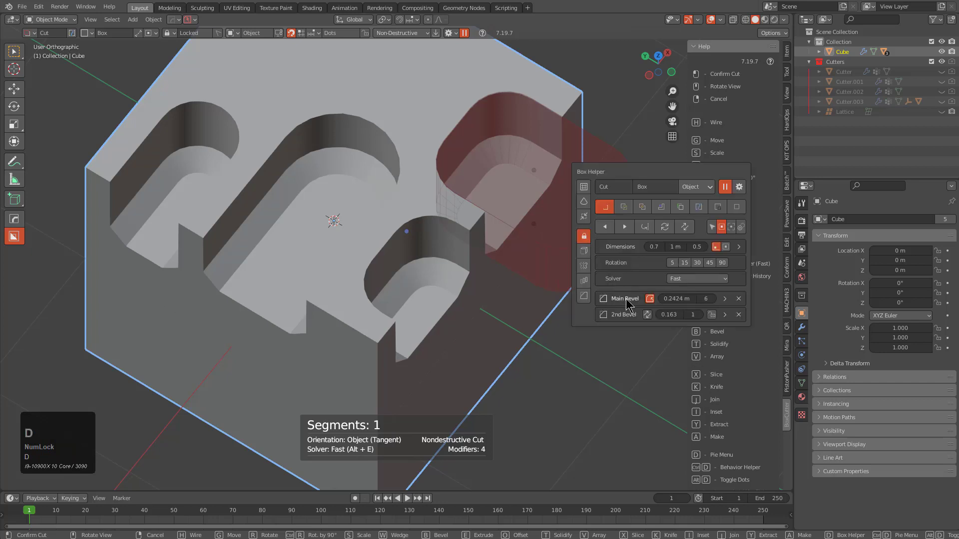
click(647, 314)
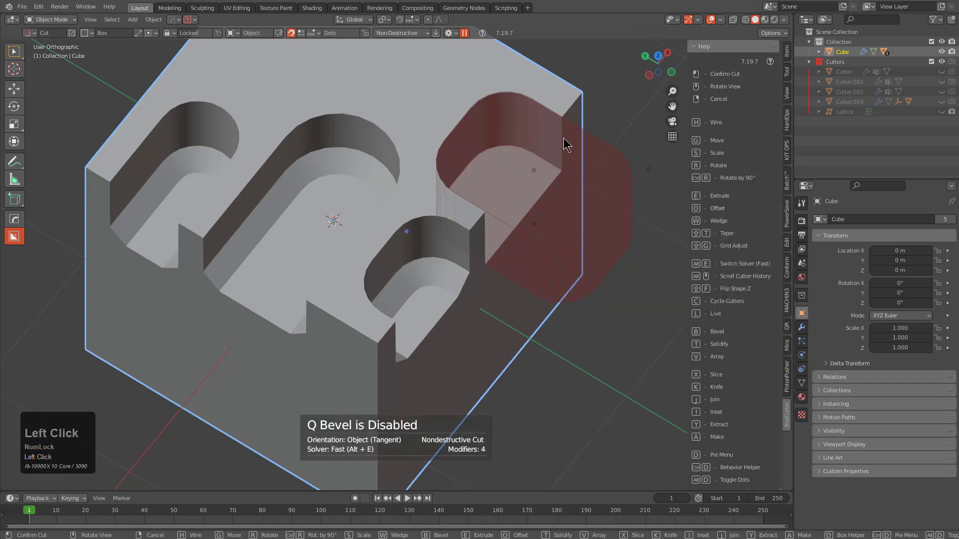
click(504, 102)
Cut another rounded box at the cube's corner, overlapping the last pocket, with a bevel width of about 0.245
middle_drag(574, 203, 480, 161)
drag(464, 105, 636, 331)
key(b)
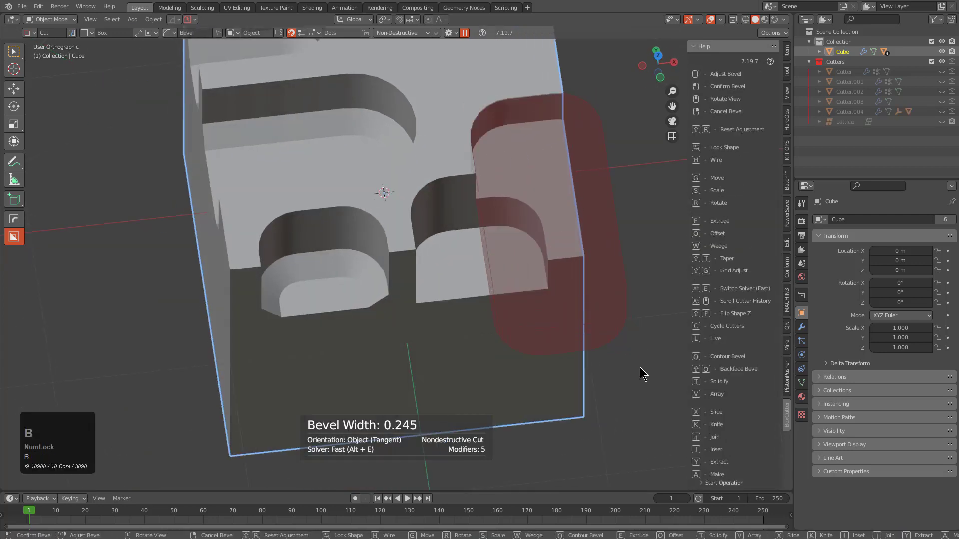
click(592, 193)
Cut a long beveled box along the cube's adjacent top edge, extruded about 0.57 deep
middle_drag(593, 193, 576, 150)
mouse_move(575, 144)
mouse_down()
mouse_move(490, 362)
mouse_move(538, 491)
mouse_up()
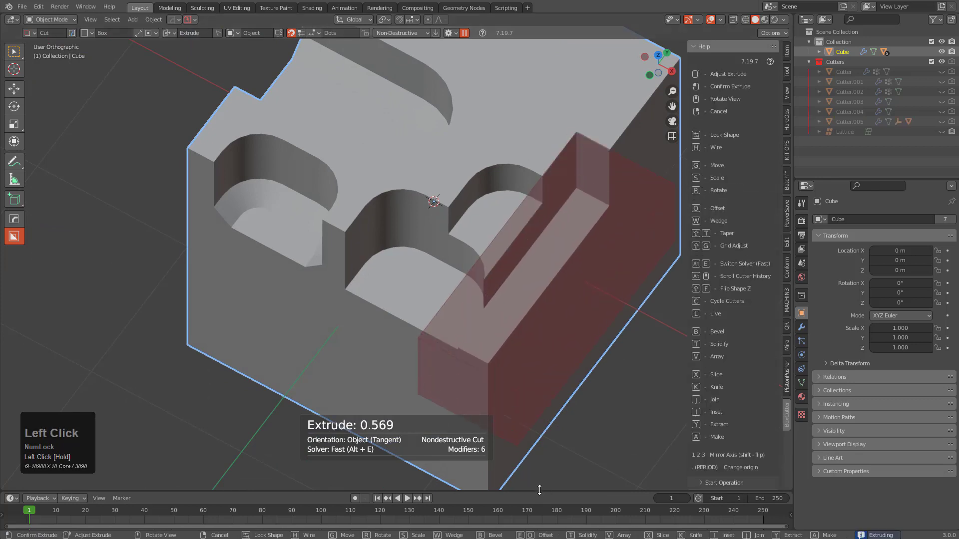
key(b)
click(492, 223)
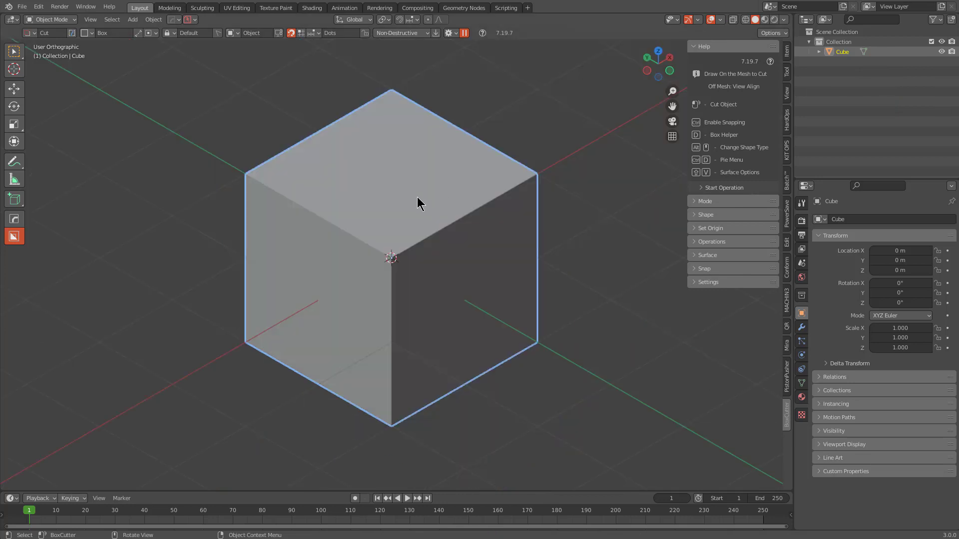
Draw a box cutter on the fresh cube's top face about 0.57 deep, bevel its corners about 0.27, and enable the Q bevel
mouse_move(355, 212)
mouse_down()
mouse_move(313, 269)
mouse_move(341, 294)
mouse_up()
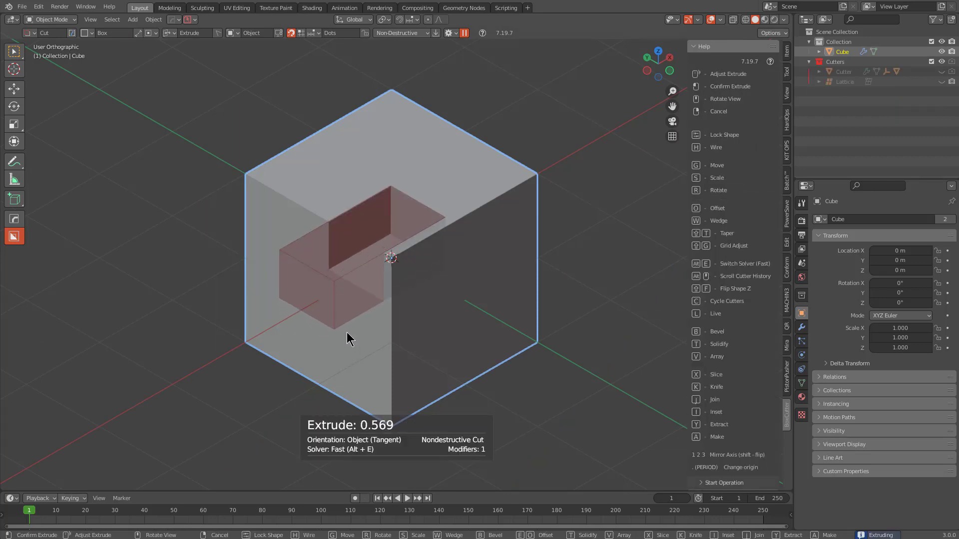
key(b)
scroll(387, 336, up, 2)
scroll(385, 329, up, 4)
key(q)
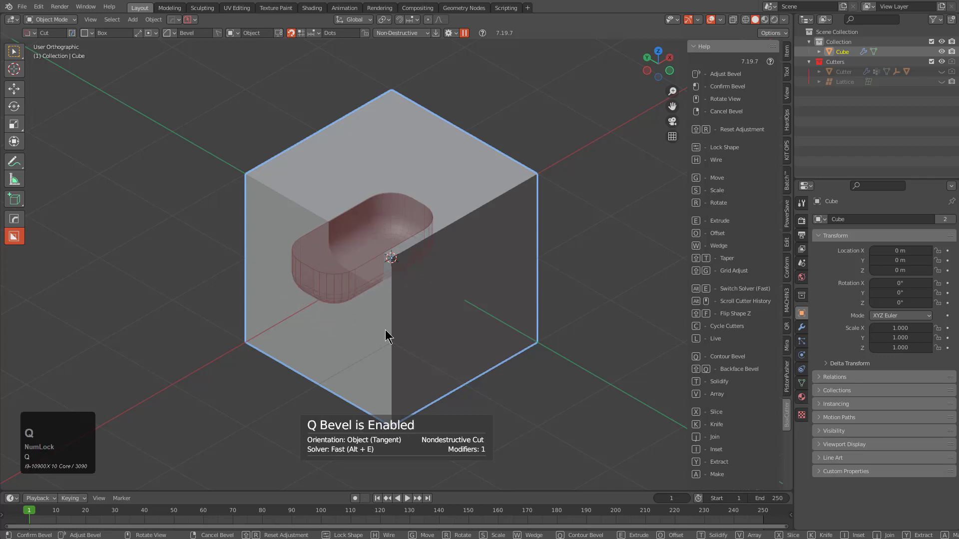
Try flipping the cutter shape along Z to put the Q bevel on the cube's top surface, and cancel the cut
key(shift)
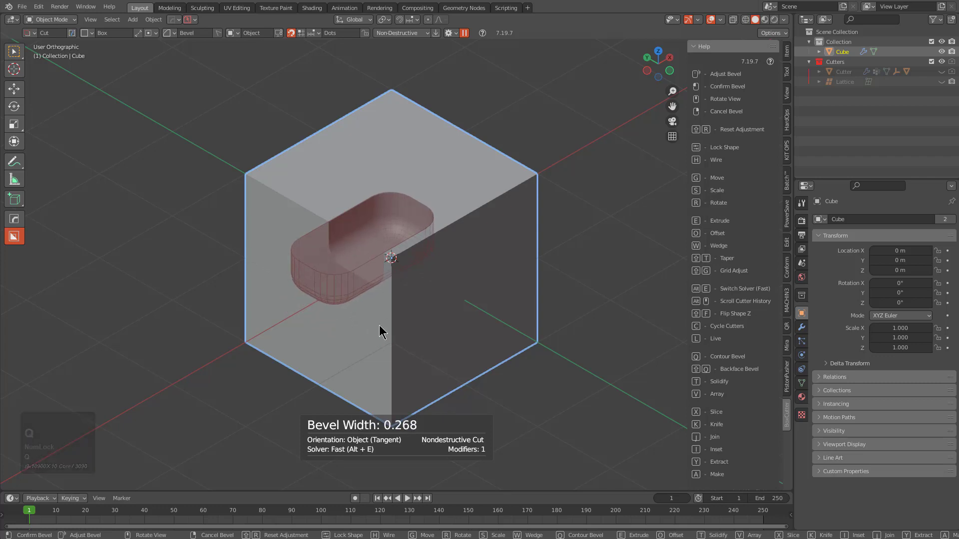
key(shift+f)
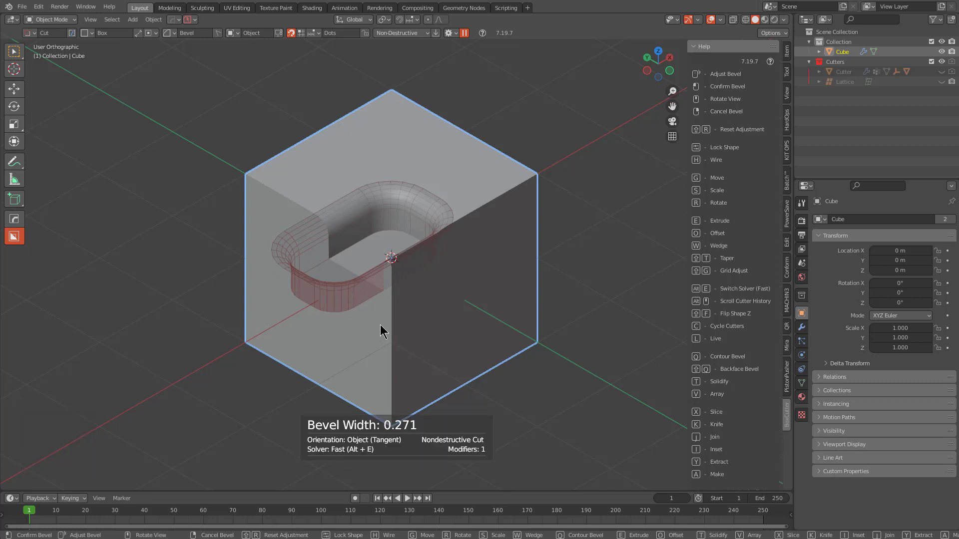
right_click(379, 325)
right_click(387, 249)
Draw a new box cutter on the top face about 0.57 deep, bevel it, lock the shape, and open its helper settings
mouse_move(385, 171)
mouse_down()
mouse_move(347, 189)
mouse_move(301, 250)
mouse_move(332, 306)
mouse_up()
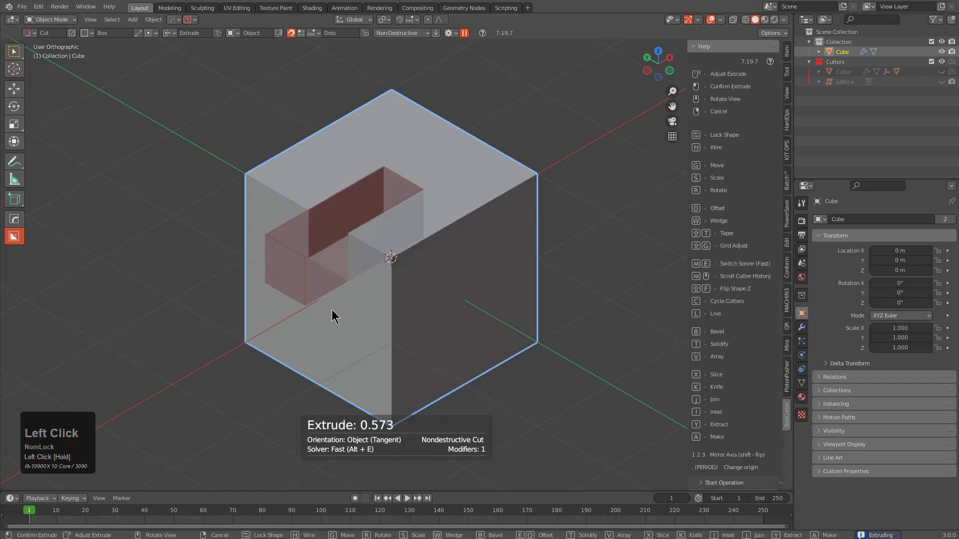
key(b)
key(Tab)
key(d)
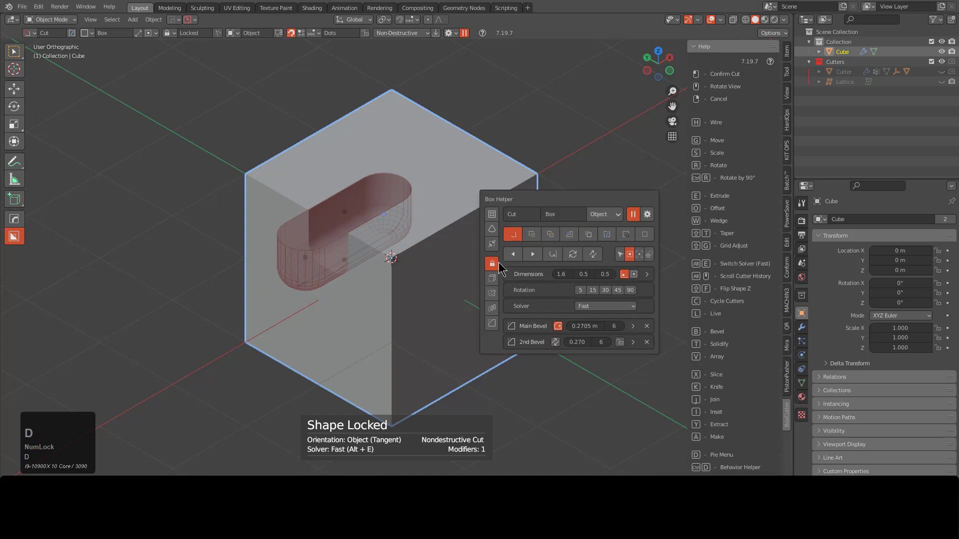
Set the main bevel width to about 0.98 m, flip the 2nd bevel to the top surface, and cancel the cut
click(584, 326)
drag(584, 326, 607, 326)
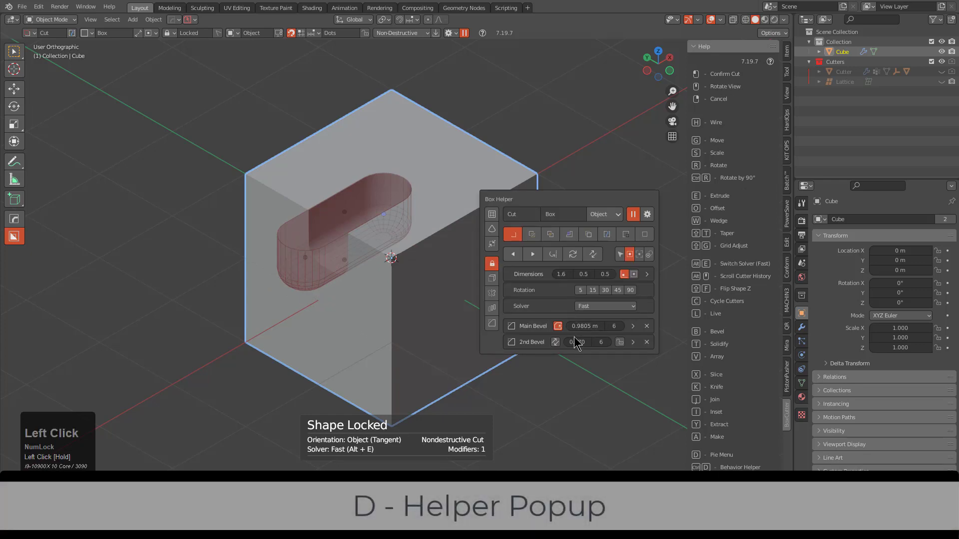
click(556, 342)
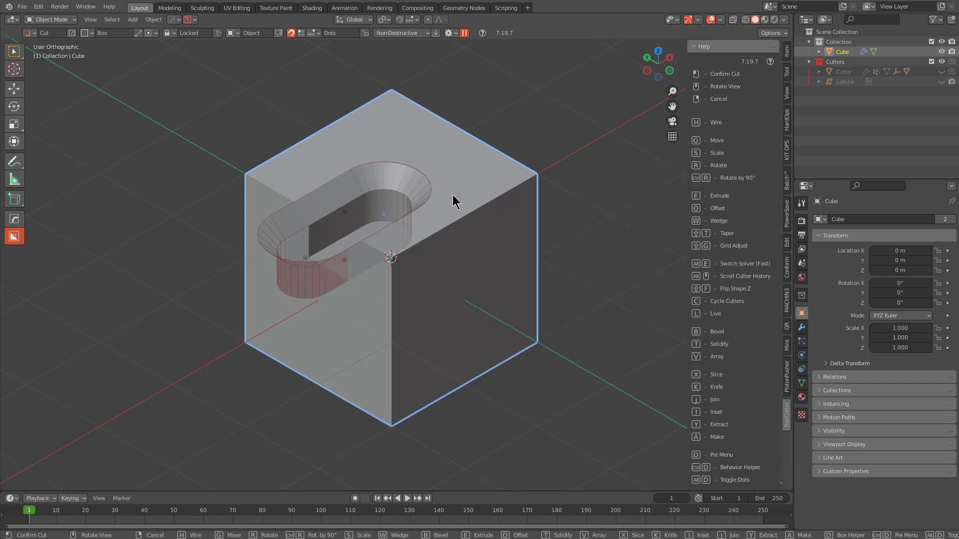
key(d)
right_click(339, 183)
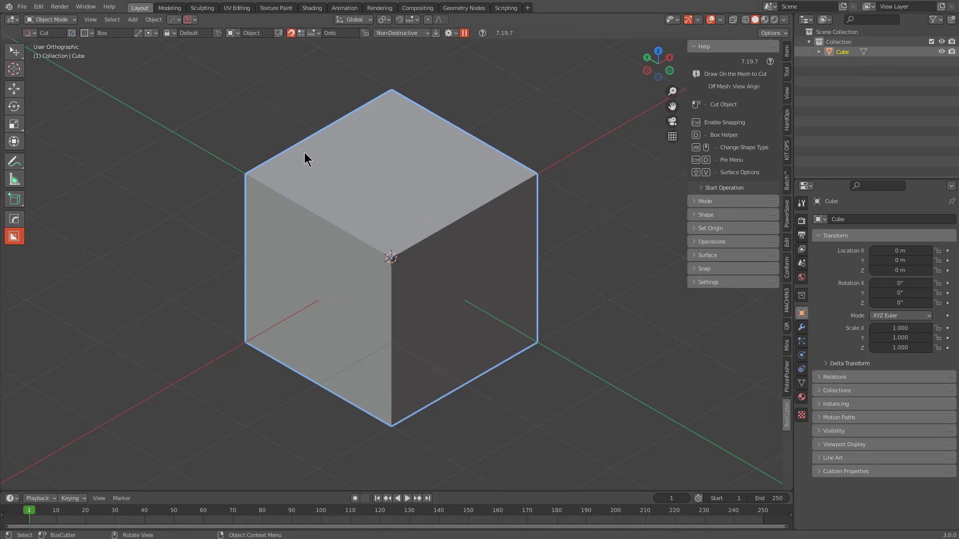
Draw a box cutter over the near edge of the cube's top face about 0.46 deep, bevel its corners and apply the cut
drag(305, 159, 248, 220)
key(b)
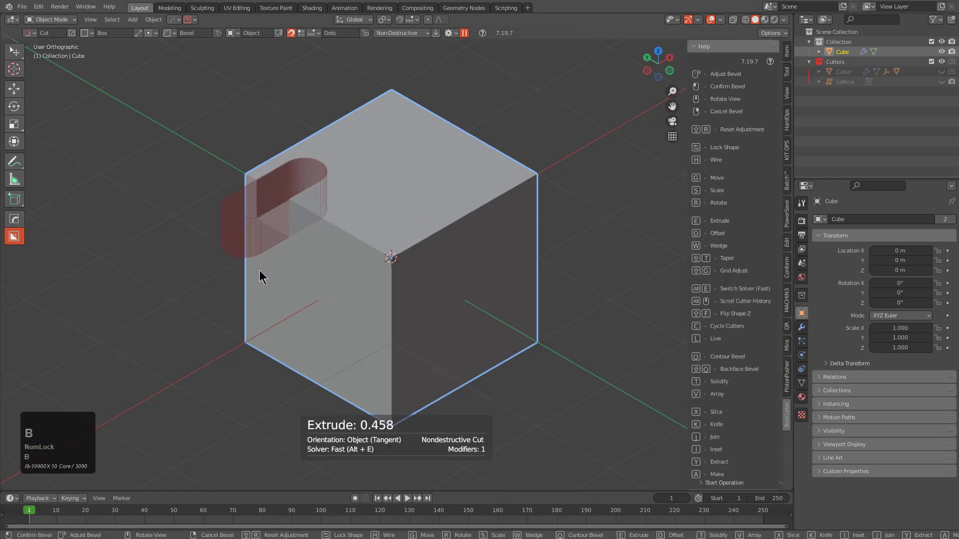
click(272, 277)
click(329, 207)
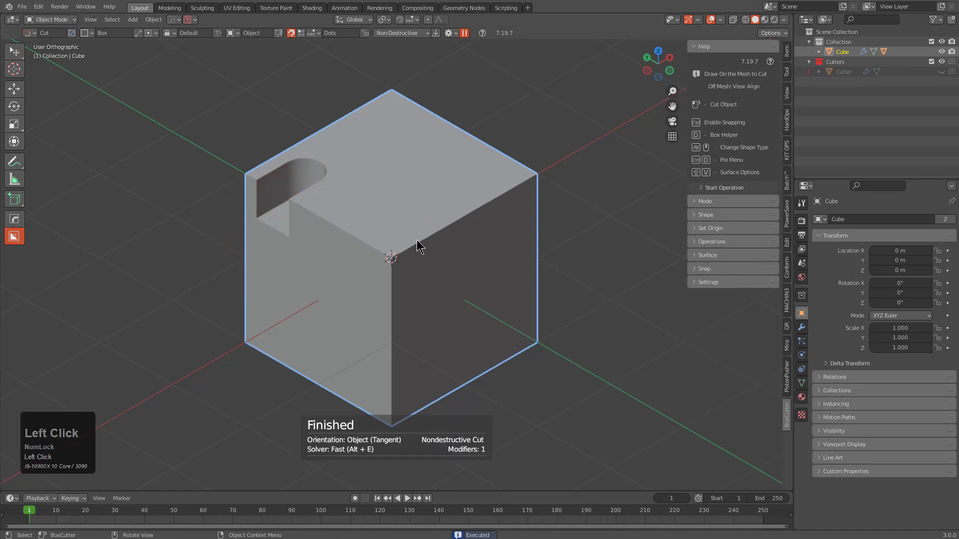
Turn on the preset bevel for new cutters and cut two more rounded pockets beside the first, the last about 0.29 deep
key(d)
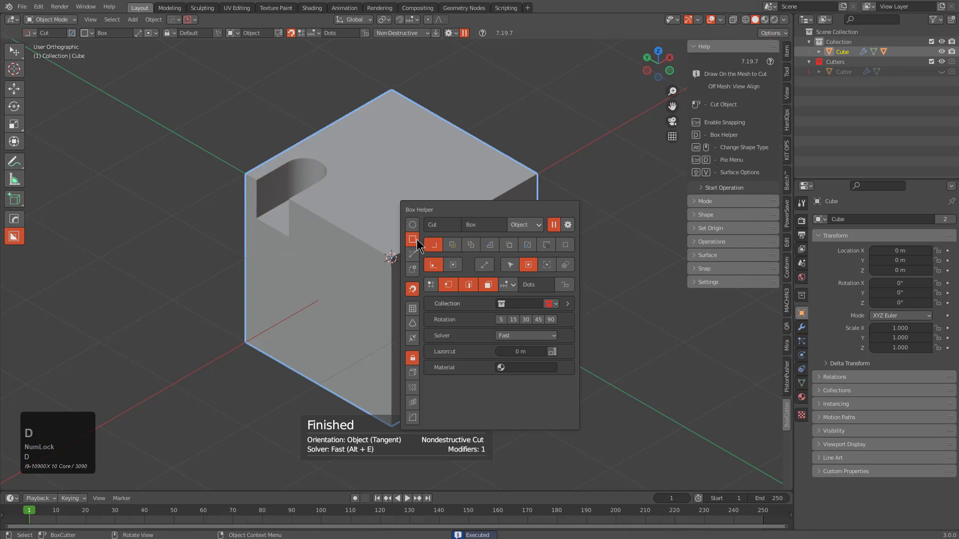
click(413, 419)
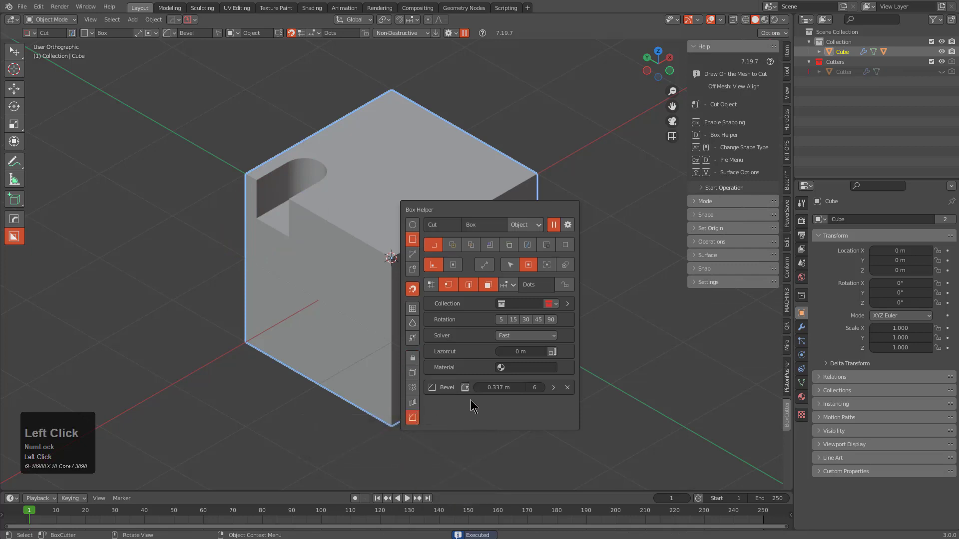
mouse_move(350, 159)
mouse_down()
mouse_move(302, 259)
mouse_move(264, 263)
mouse_up()
click(320, 265)
mouse_move(388, 162)
mouse_down()
mouse_move(337, 271)
mouse_move(320, 285)
mouse_up()
click(346, 260)
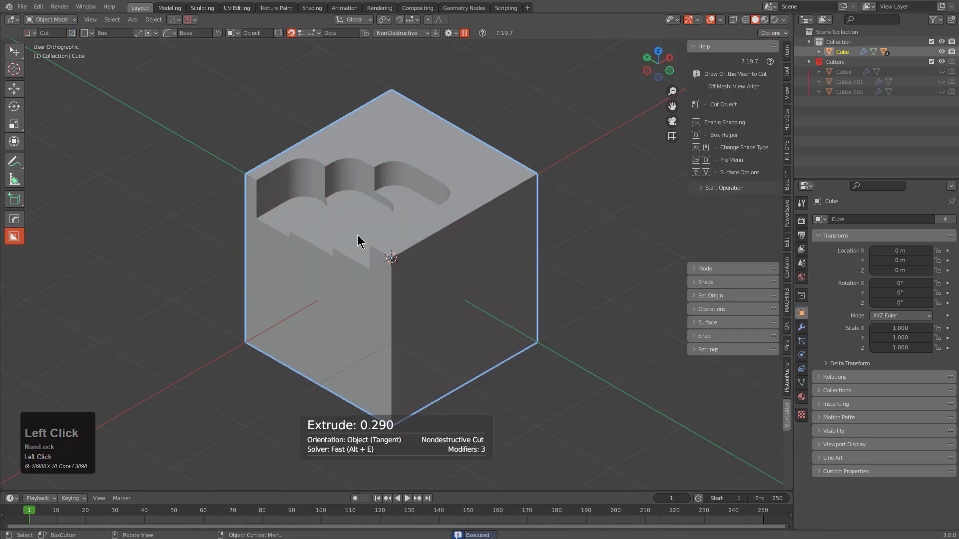
Apply the Eevee HQ setup to the viewport so it shows cavity, reflections and soft shadows
middle_drag(363, 208, 388, 225)
alt+middle_click(388, 226)
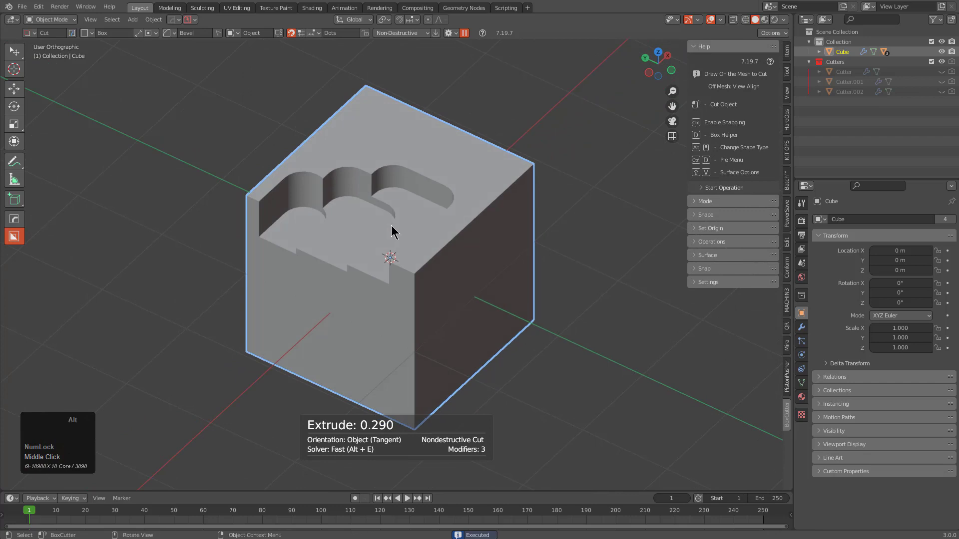
key(alt+v)
key(e)
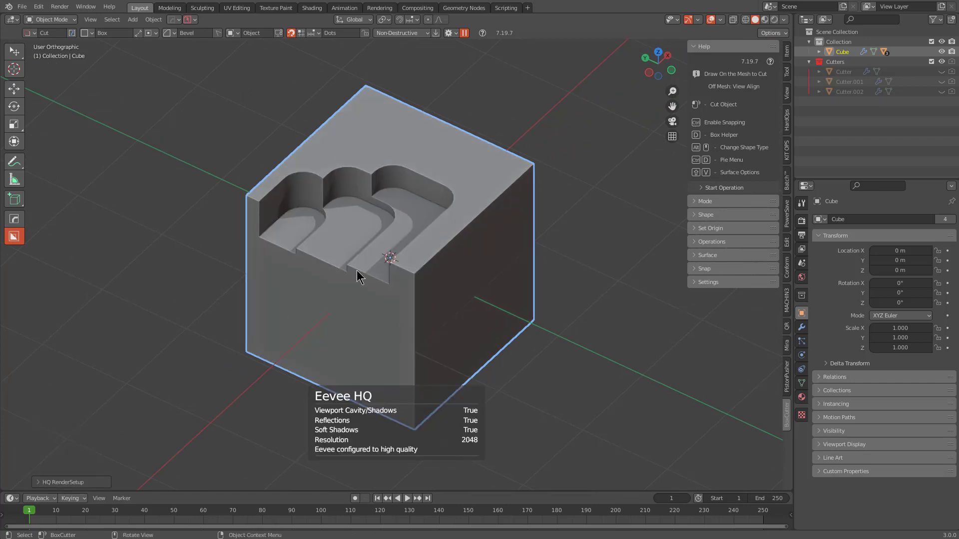
Enable the Q bevel for new cutters and cut a pocket into the cube's side face below the top pockets
key(d)
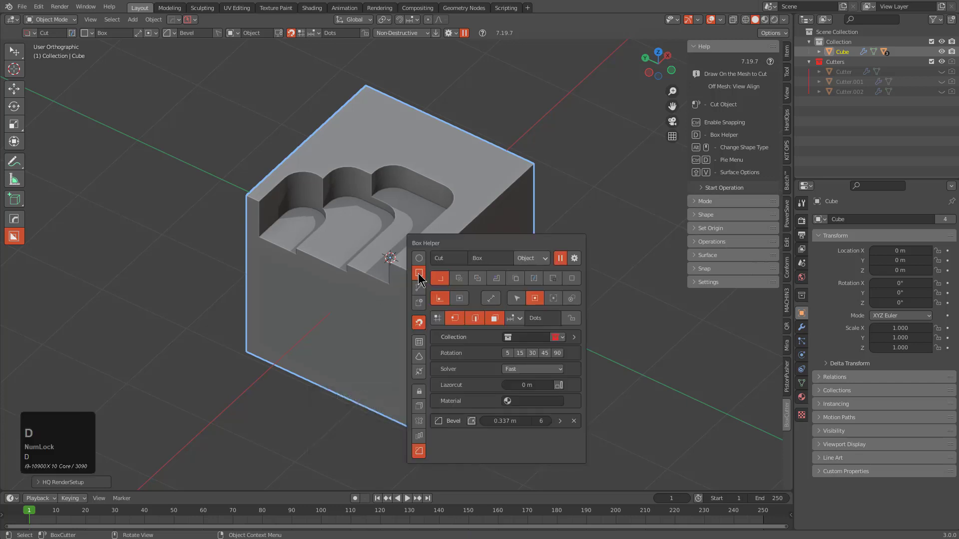
click(471, 422)
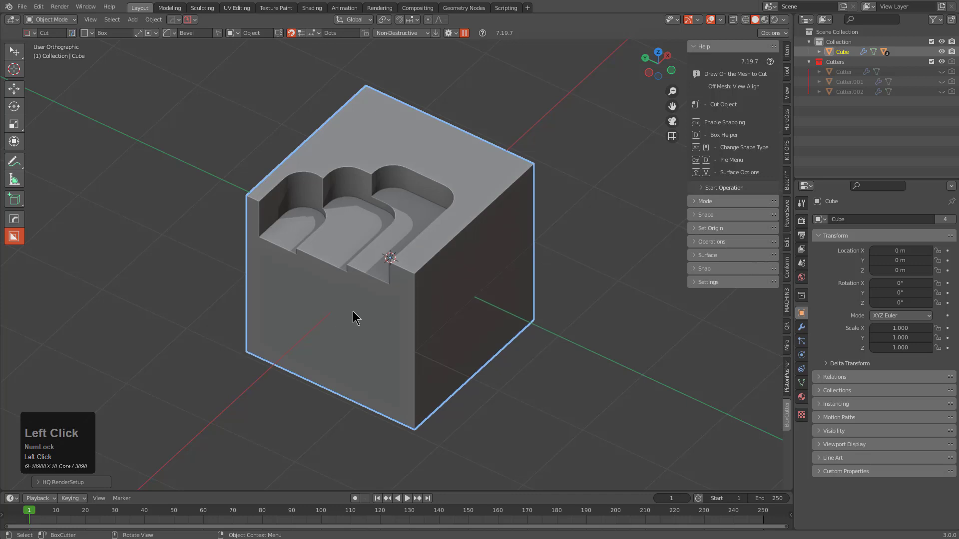
mouse_move(364, 330)
mouse_down()
mouse_move(454, 210)
mouse_move(428, 247)
mouse_move(469, 223)
mouse_up()
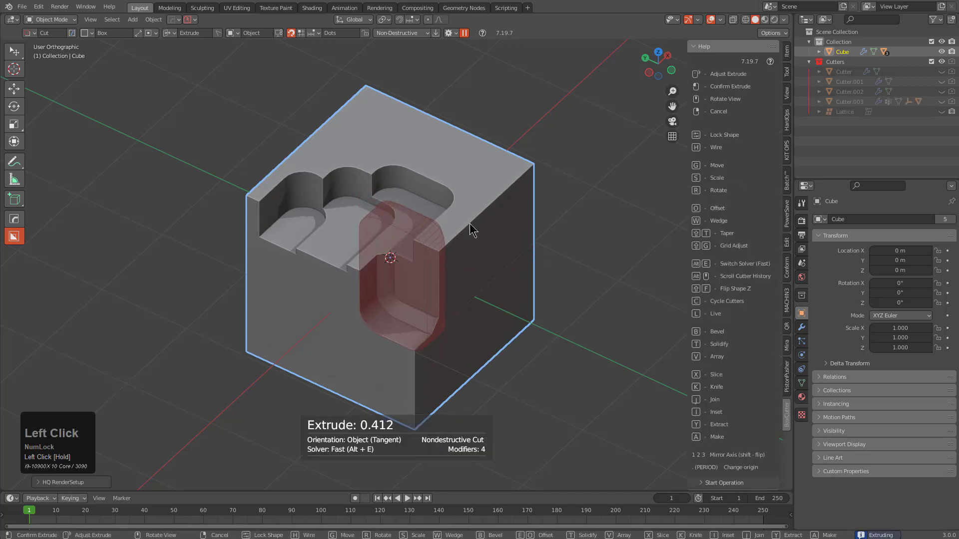
click(449, 250)
Cut five more Q-beveled box pockets across the same side face down to its lower edge, the last about 0.37 deep
drag(327, 339, 402, 232)
click(401, 232)
drag(302, 354, 370, 237)
click(388, 218)
drag(370, 391, 480, 330)
click(496, 318)
mouse_move(281, 271)
mouse_down()
mouse_move(306, 413)
mouse_move(337, 451)
mouse_up()
click(364, 423)
mouse_move(275, 283)
mouse_down()
mouse_move(235, 325)
mouse_move(199, 393)
mouse_up()
click(233, 372)
Turn on the Q bevel's flip option and draw a box cutter about 1.8 by 0.5 by 0.4 along the cube's top face
middle_drag(233, 372, 426, 232)
key(d)
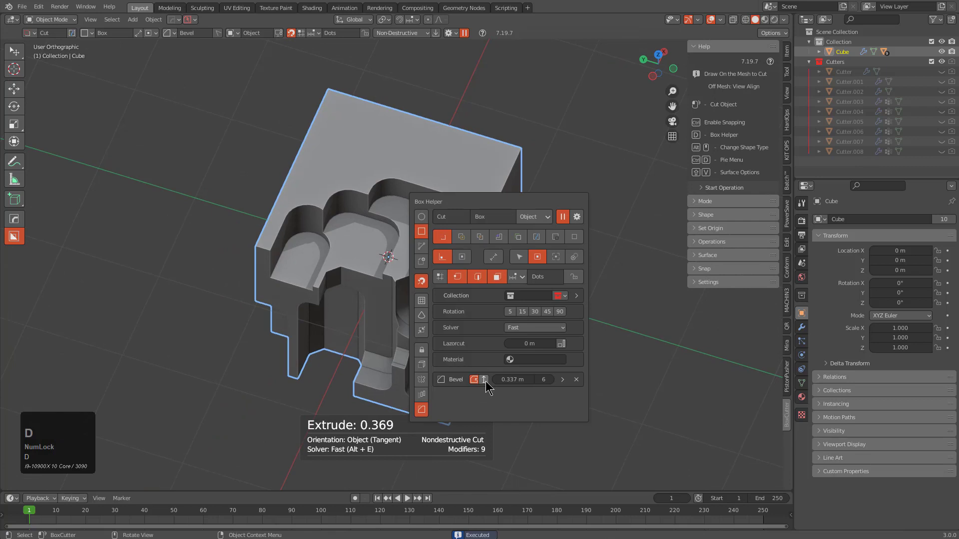
click(484, 380)
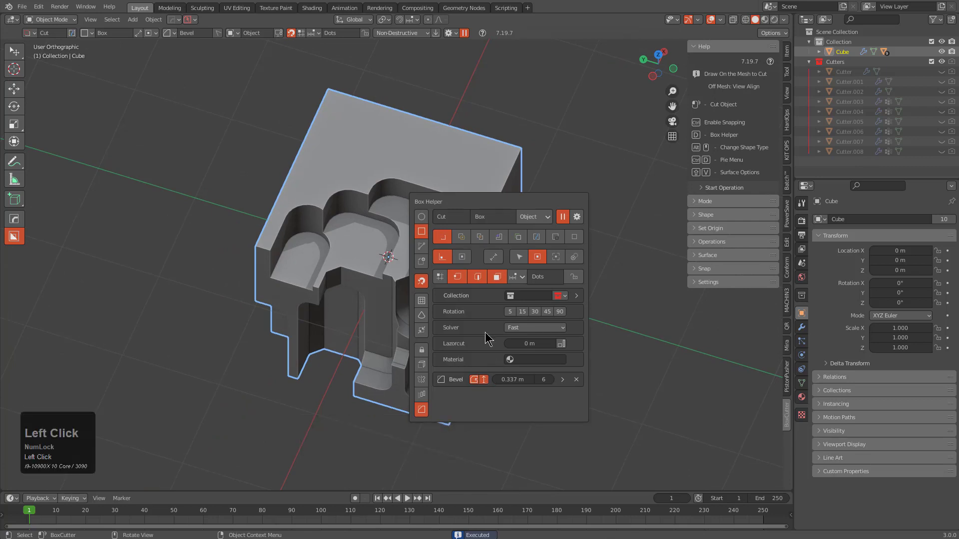
middle_drag(499, 210, 435, 173)
mouse_move(452, 180)
mouse_down()
mouse_move(390, 300)
mouse_move(395, 360)
mouse_up()
Set the locked cutter's 2nd bevel width to about 0.16 and apply the cut to the top face
scroll(466, 217, up, 4)
shift+middle_drag(466, 216, 453, 258)
scroll(401, 134, up, 2)
scroll(435, 286, down, 4)
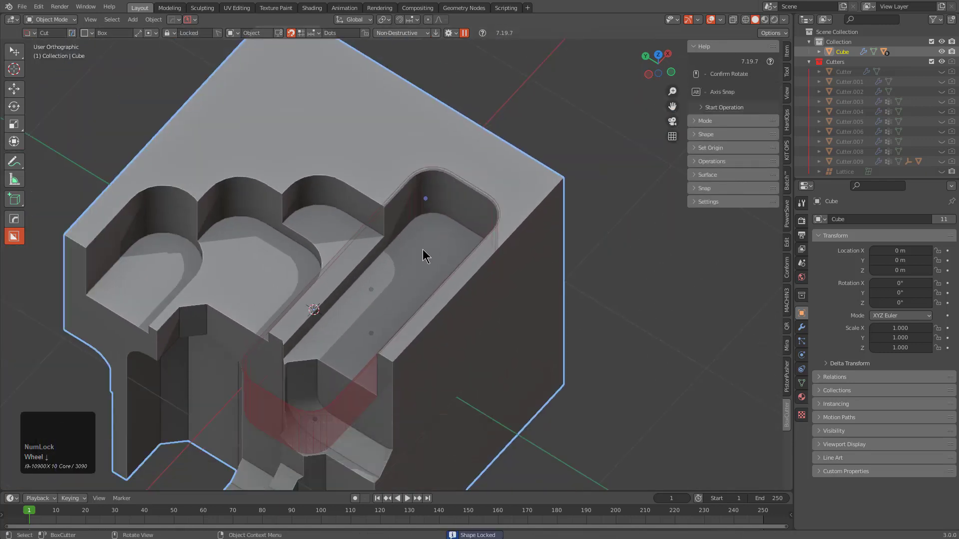
key(d)
drag(623, 336, 647, 337)
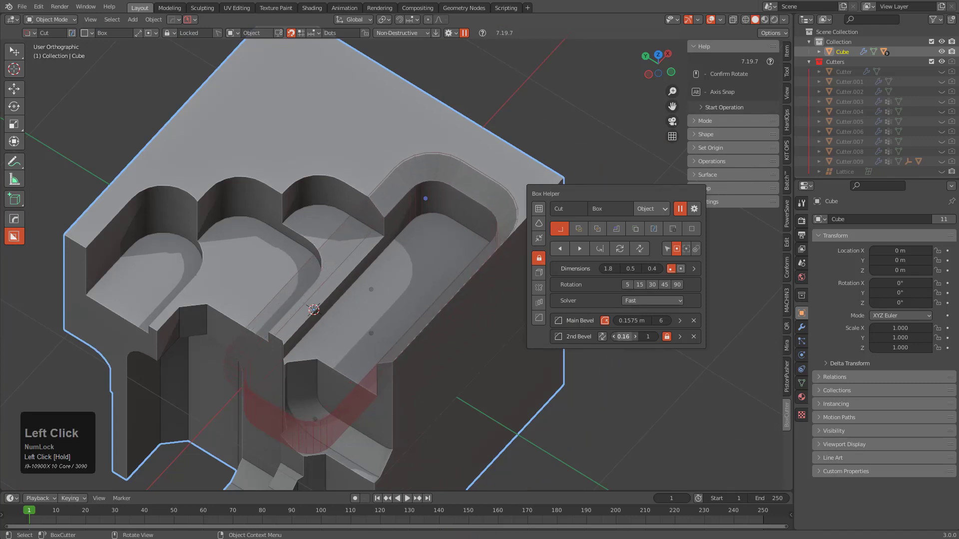
click(440, 161)
Cut three overlapping box pockets with the flipped Q bevel into the cube's top face, the last about 0.59 deep
drag(342, 91, 238, 253)
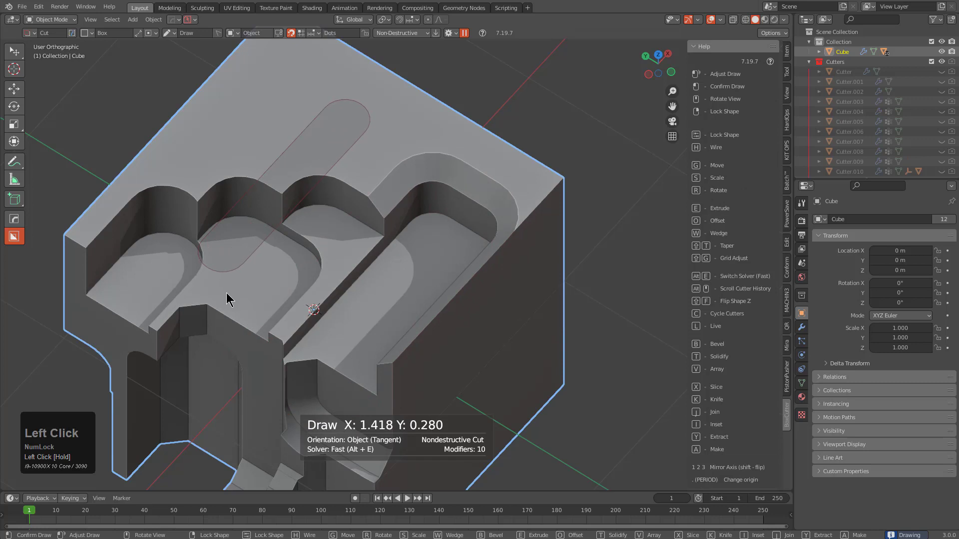
drag(227, 291, 228, 294)
click(231, 354)
drag(239, 101, 322, 263)
click(317, 355)
drag(428, 115, 375, 300)
click(494, 326)
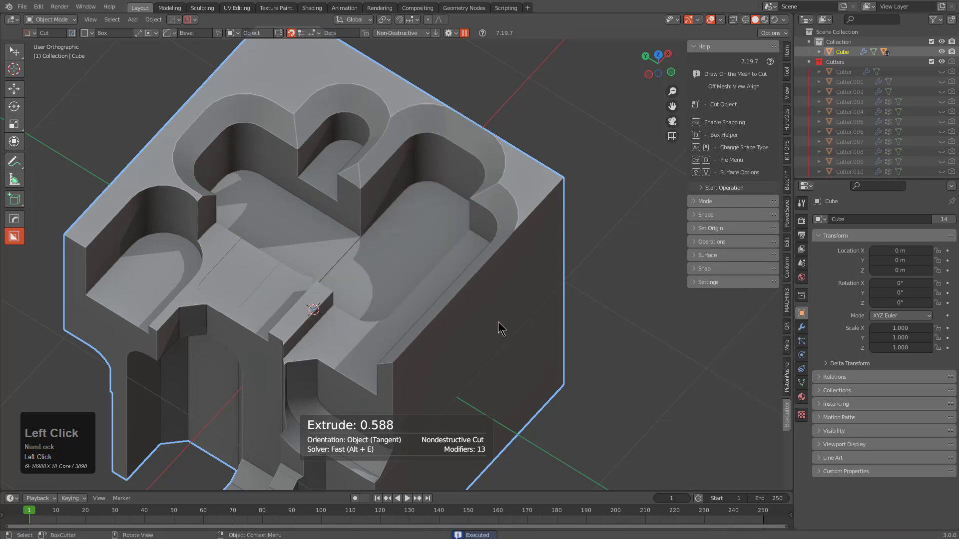
Cut three overlapping pockets with the flipped Q bevel into the cube's uncut side face, the last about 0.48 deep
drag(483, 352, 448, 442)
click(414, 392)
middle_drag(422, 392, 386, 338)
scroll(386, 338, down, 1)
scroll(386, 337, down, 1)
drag(482, 256, 417, 428)
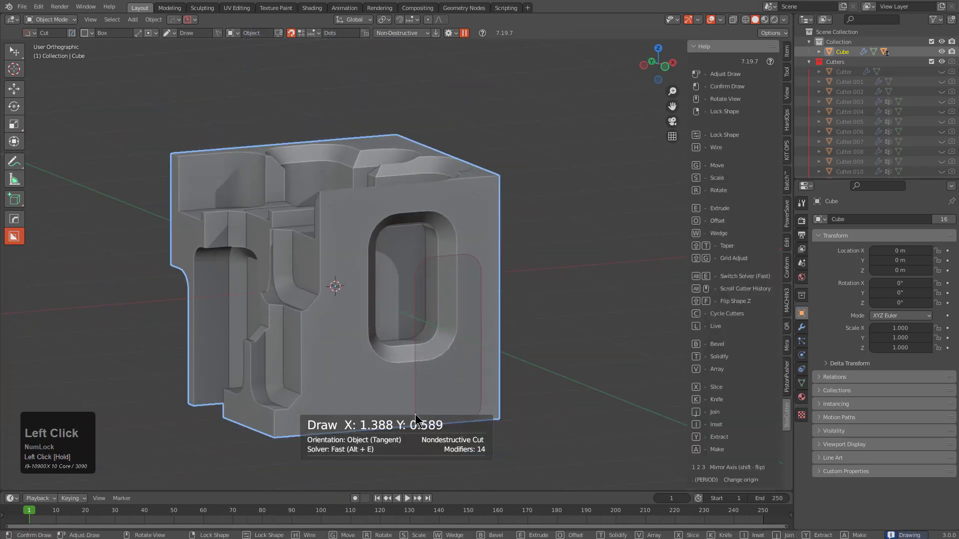
drag(395, 398, 397, 400)
click(368, 325)
drag(330, 252, 398, 327)
click(368, 322)
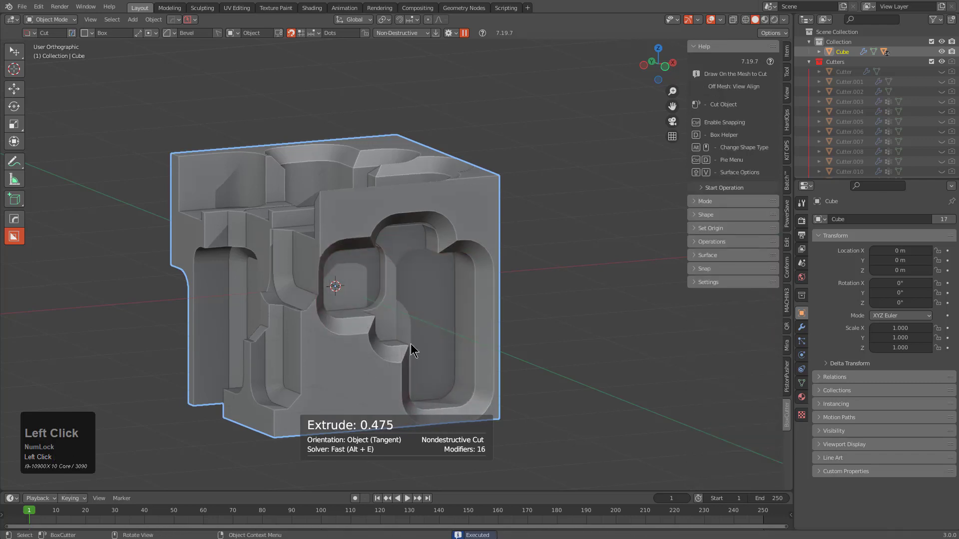
Open the Box Helper with the preset bevel settings for new cutters
key(d)
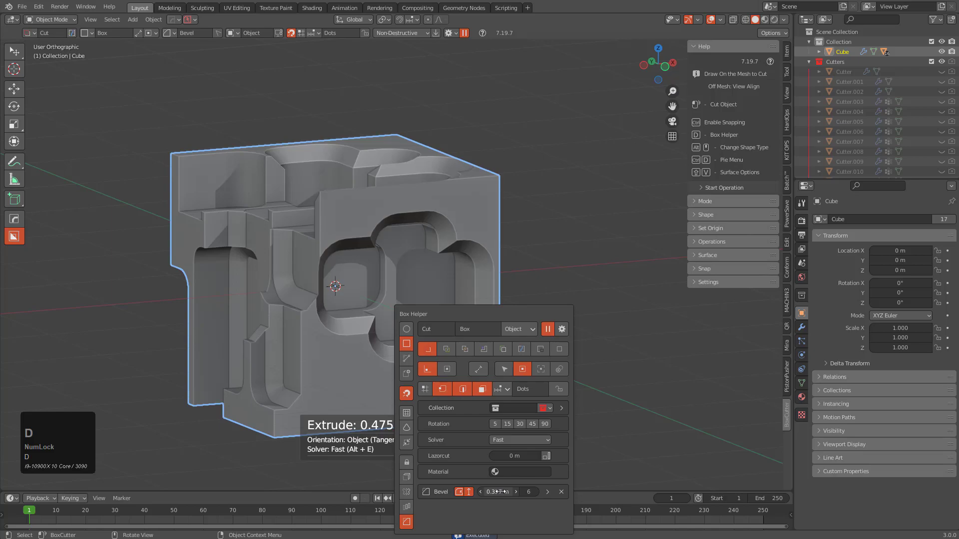